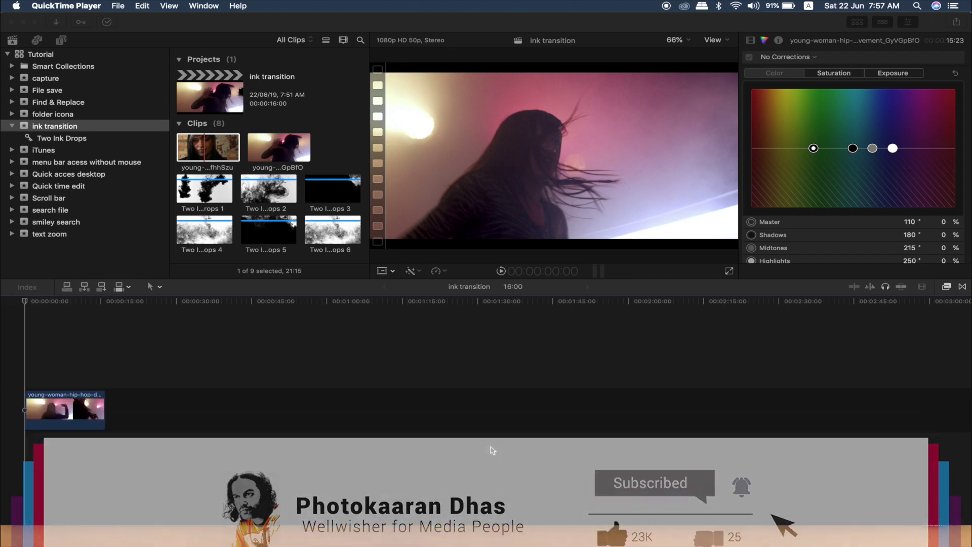
Step: Connect Two Ink Drops 3 above the dancing-woman clip and preview it from the start
click(32, 301)
click(60, 302)
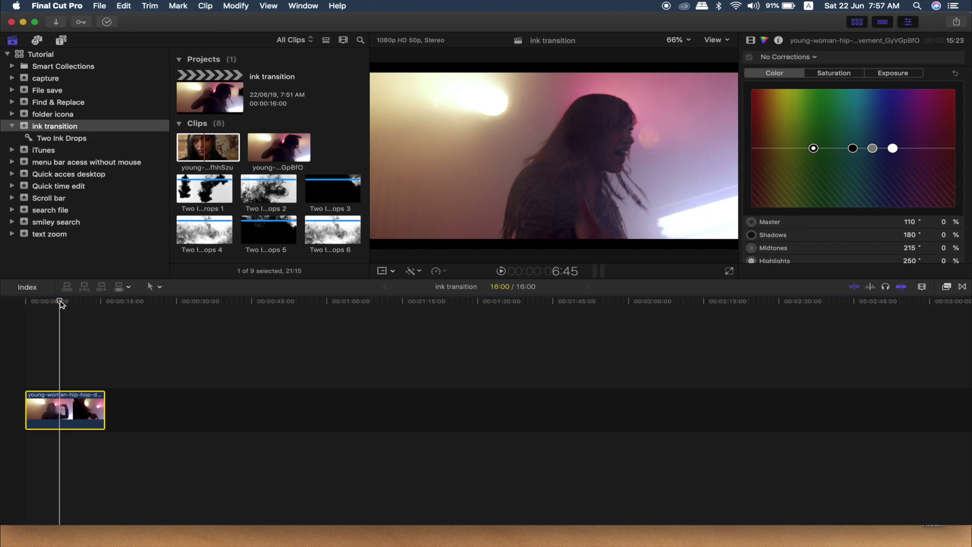
click(334, 191)
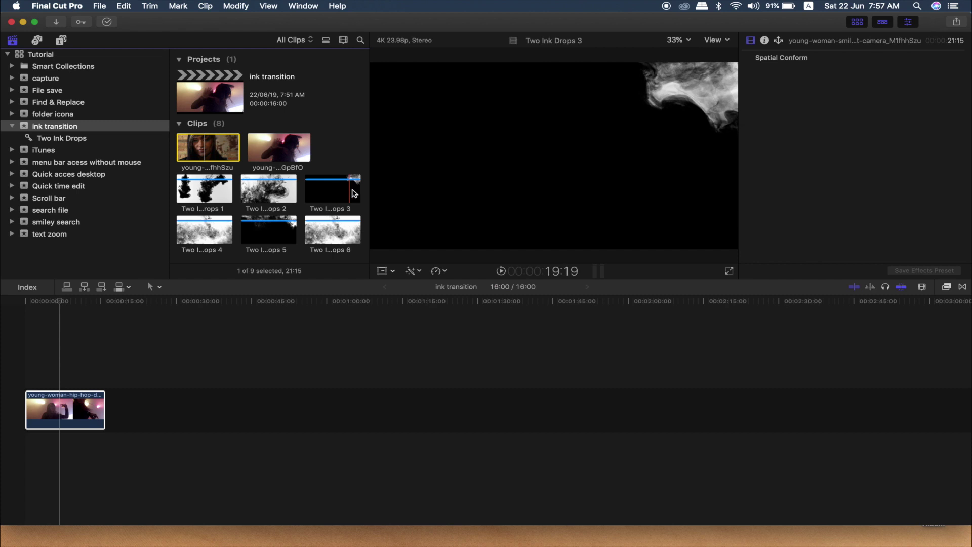
mouse_move(242, 239)
mouse_down()
mouse_move(37, 369)
mouse_move(27, 365)
mouse_up()
click(25, 301)
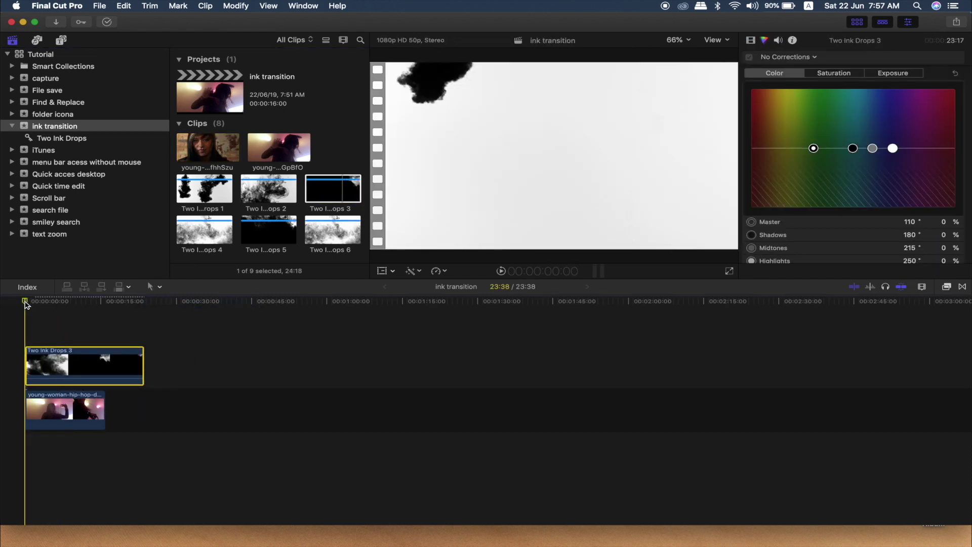
key(space)
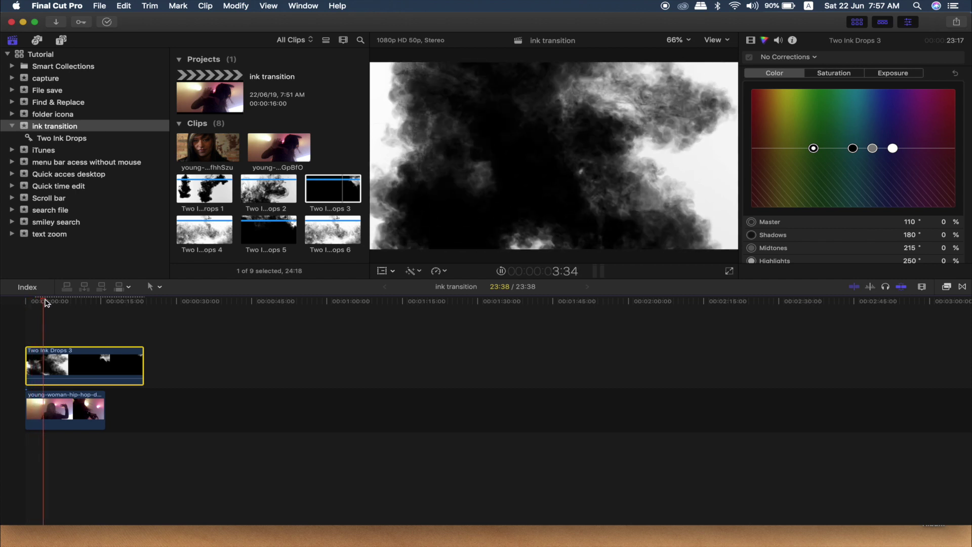
Step: Trim the ink clip's end to match the dancing clip's 16:00 length, parking the playhead at 8:31
drag(143, 366, 105, 367)
click(77, 364)
click(67, 304)
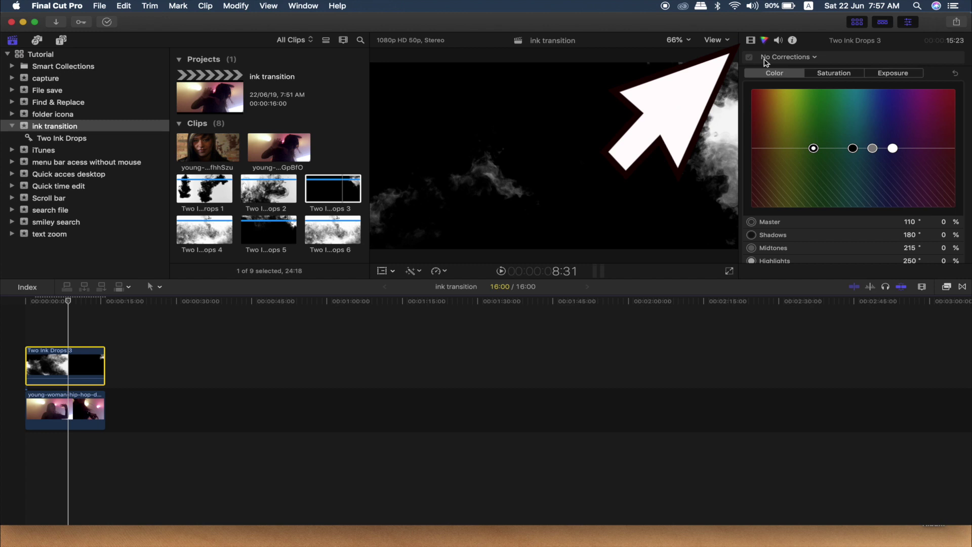
Step: Set the Two Ink Drops 3 clip's blend mode to Silhouette Luma and check the blend at 5:32
click(751, 41)
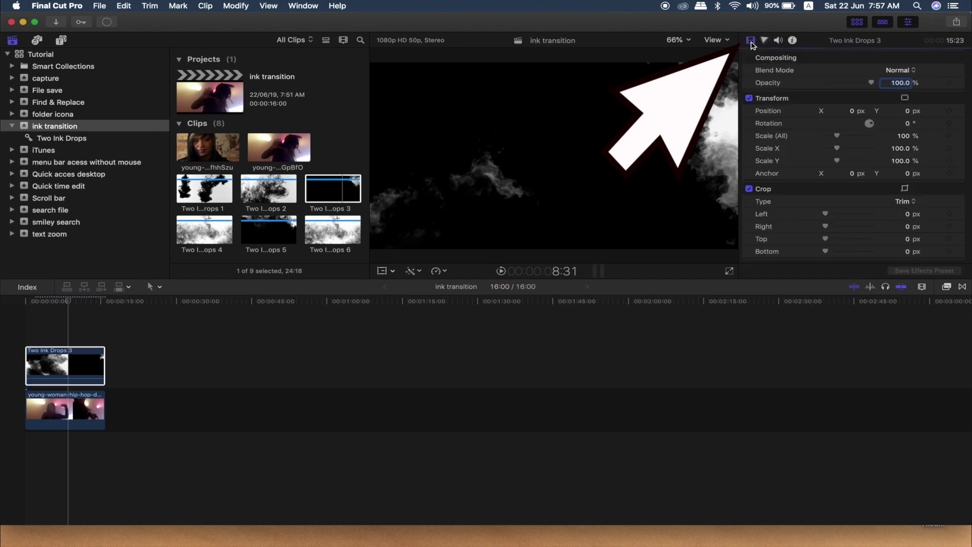
click(911, 70)
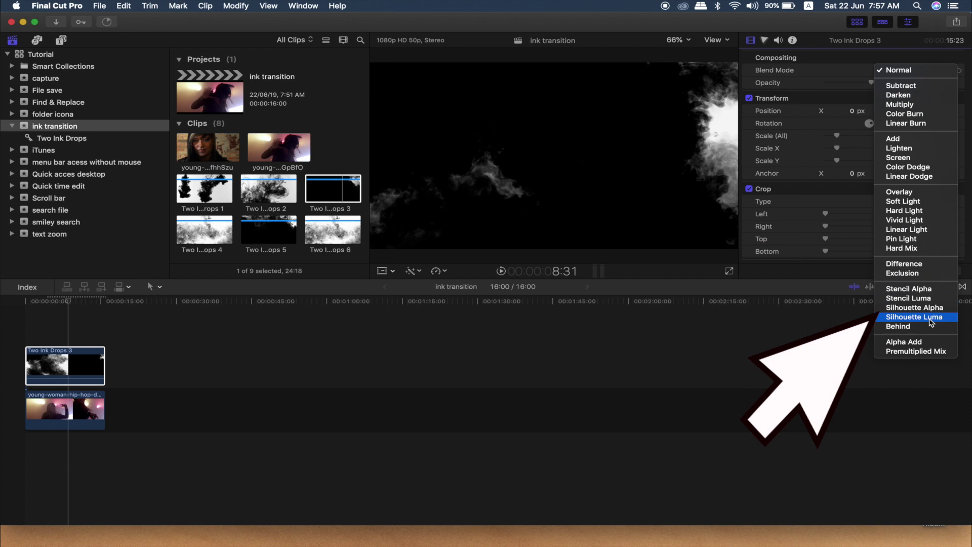
click(930, 320)
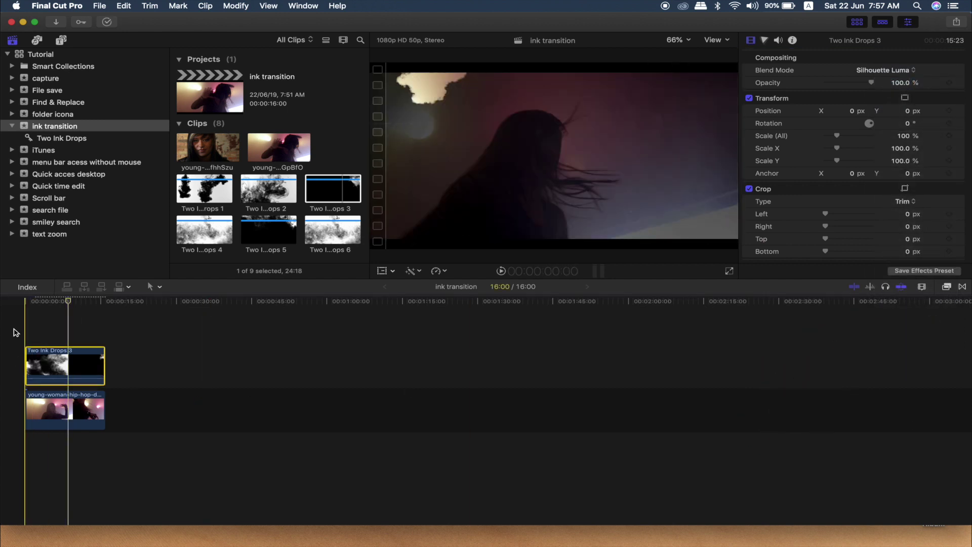
click(53, 302)
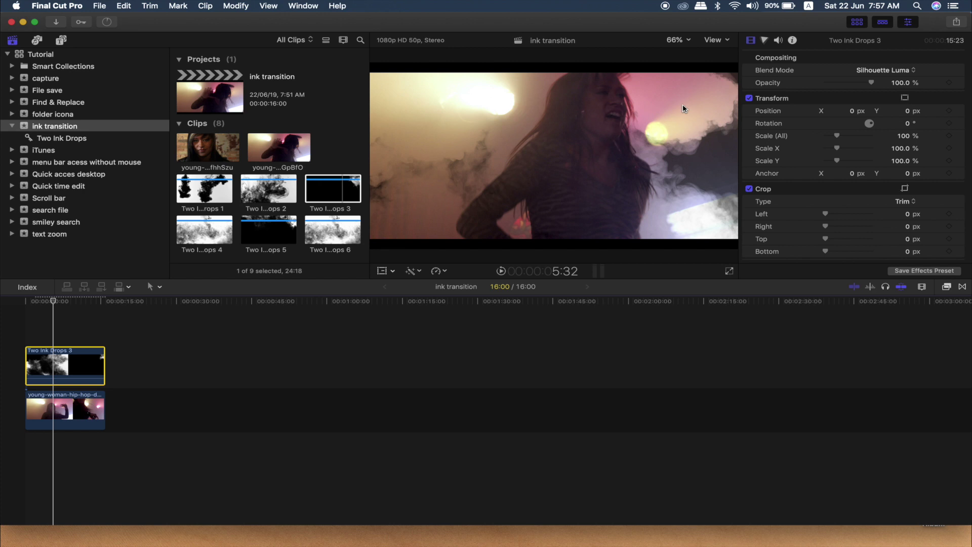
click(765, 41)
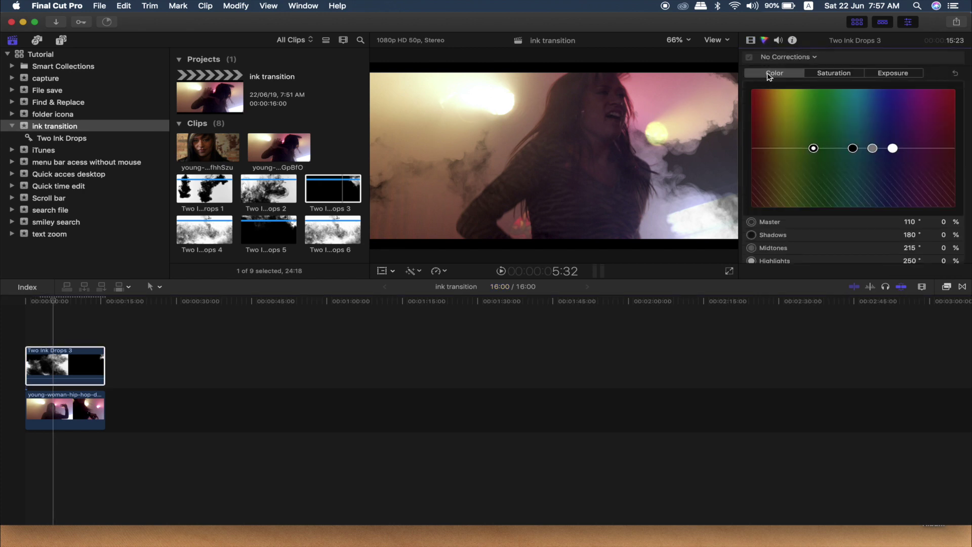
Step: Tint the ink clip's Highlights to 224° at −52% and Shadows to 153° at 40%, then preview
drag(893, 149, 880, 175)
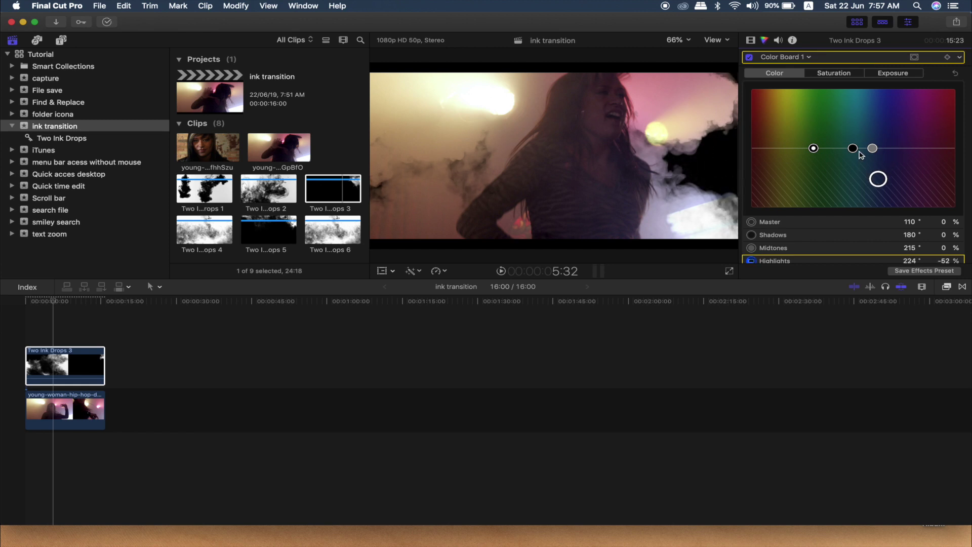
drag(855, 151, 840, 126)
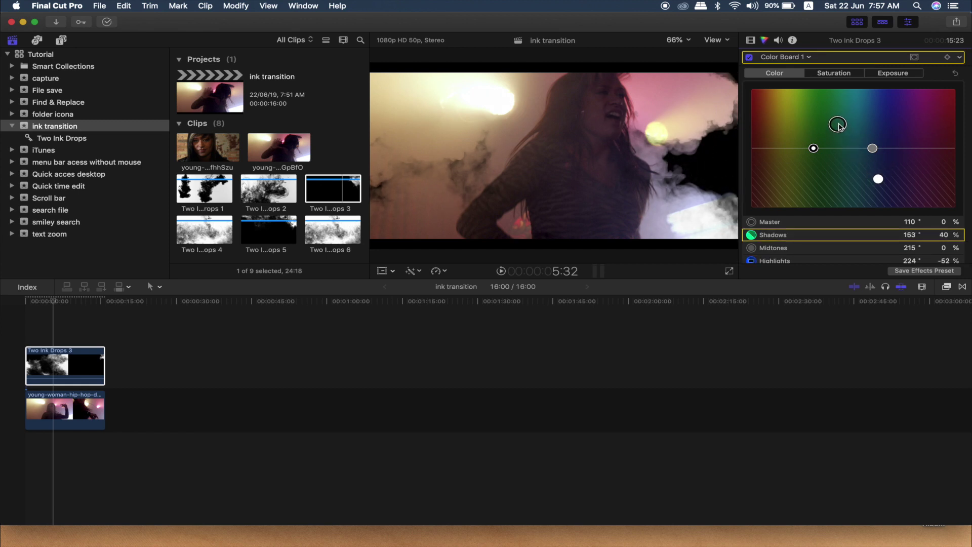
drag(54, 301, 74, 307)
Step: Merge the ink clip and dancing-woman clip into compound clip 'ink transition Clip' in the ink transition event
super+click(93, 409)
right_click(93, 409)
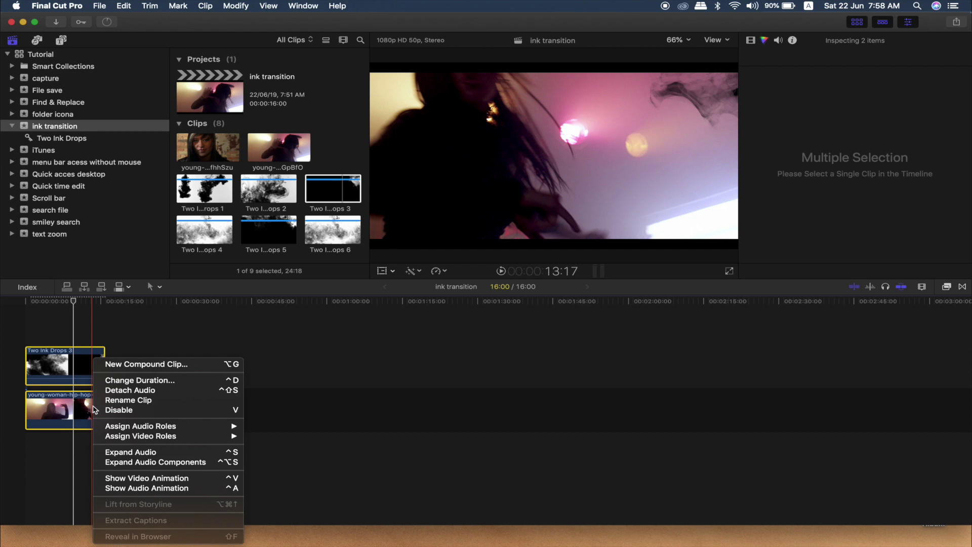
click(112, 364)
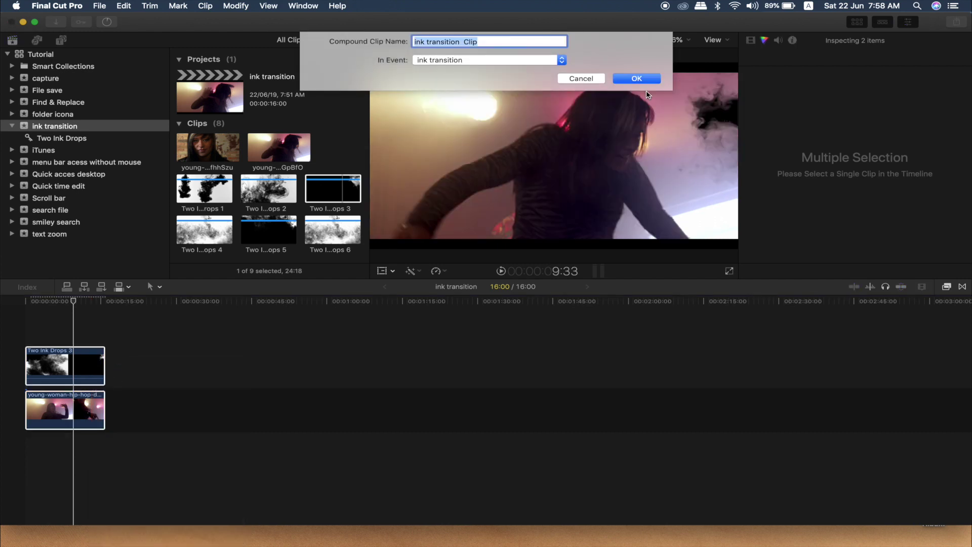
click(639, 81)
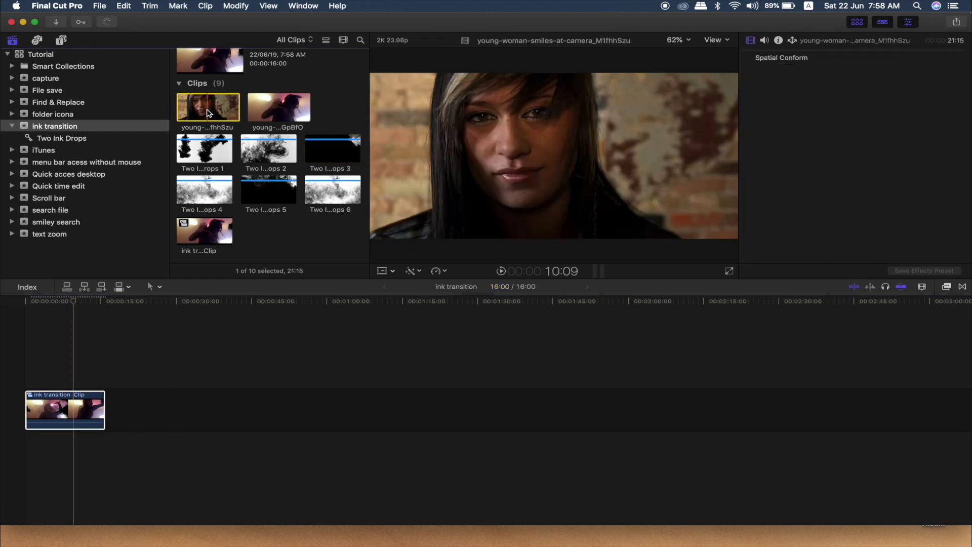
Step: Place the smiling-woman clip beneath the ink transition compound clip
mouse_move(209, 113)
mouse_down()
mouse_move(78, 476)
mouse_move(25, 463)
mouse_up()
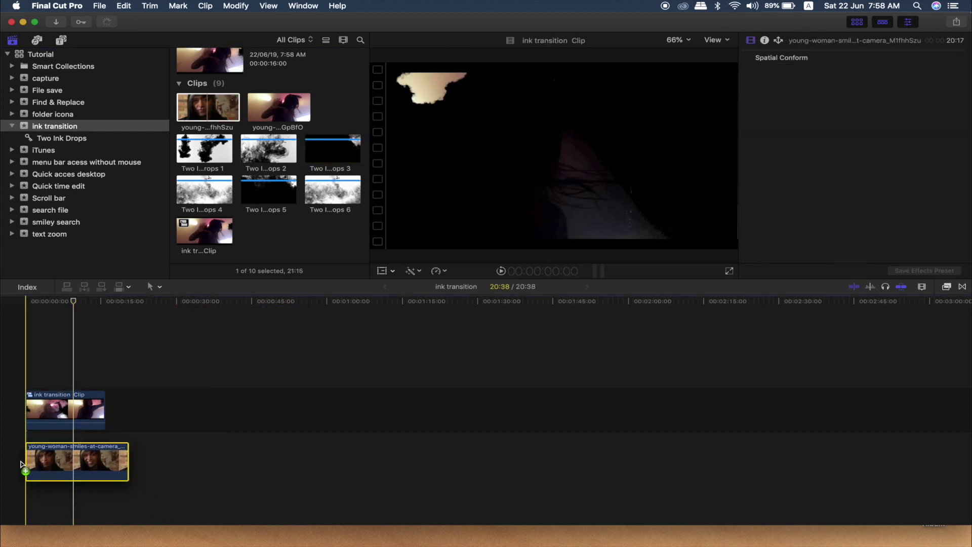
click(61, 408)
key(Home)
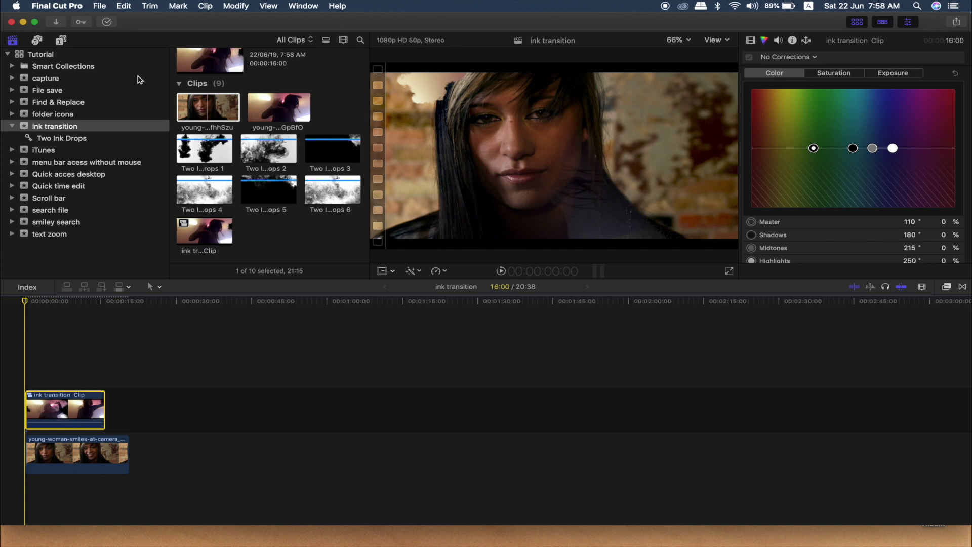
Step: Insert a gap before the compound clip and move the smiling-woman clip back to the timeline start
click(125, 6)
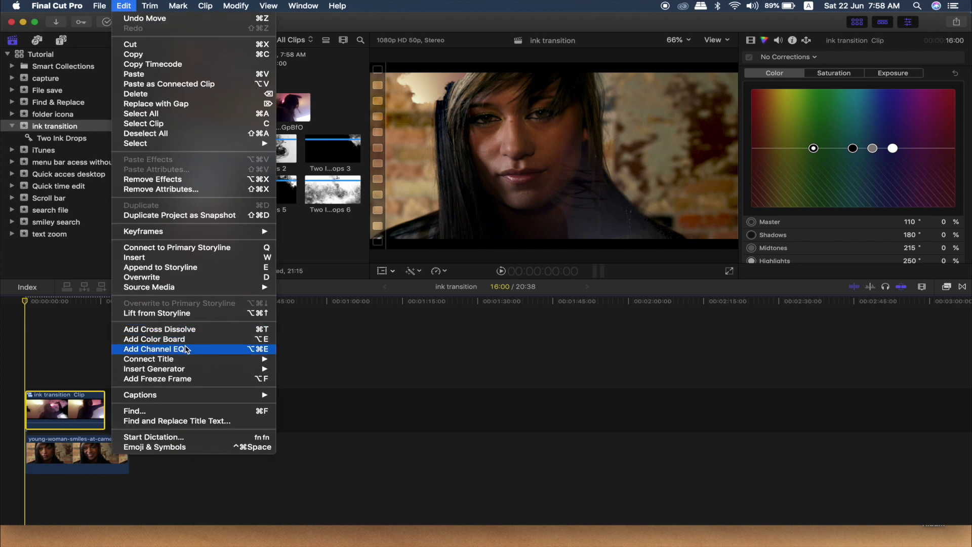
mouse_move(192, 368)
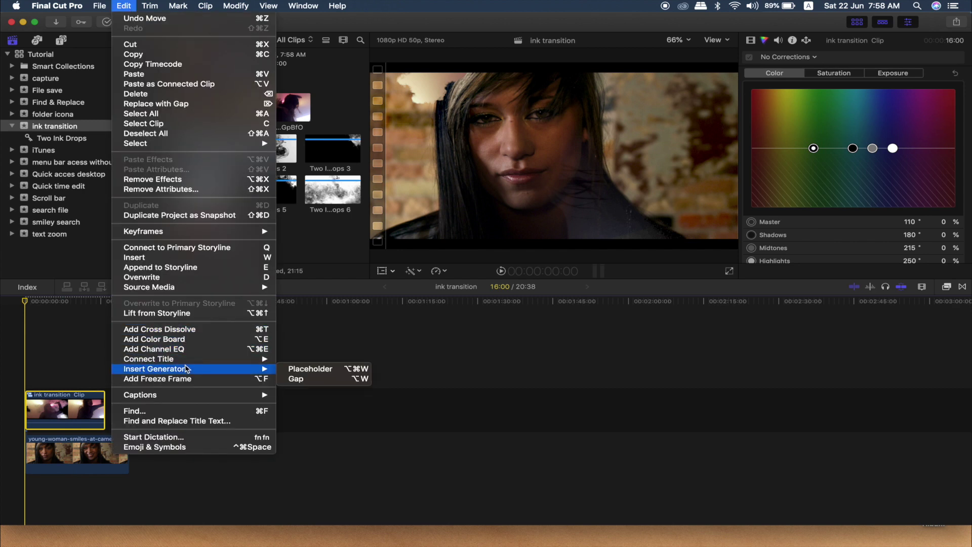
click(304, 379)
mouse_move(55, 443)
mouse_down()
mouse_move(40, 444)
mouse_move(39, 412)
mouse_move(49, 411)
mouse_up()
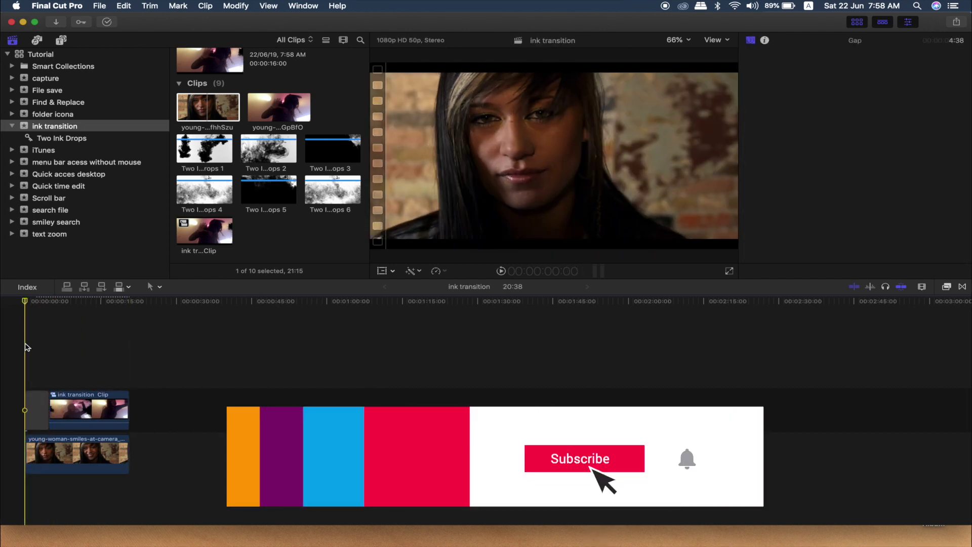
key(space)
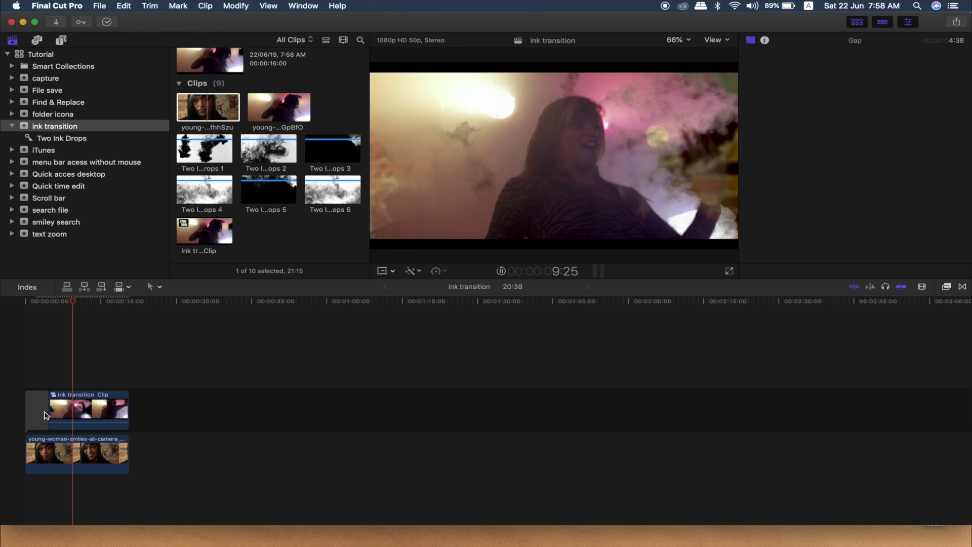
key(space)
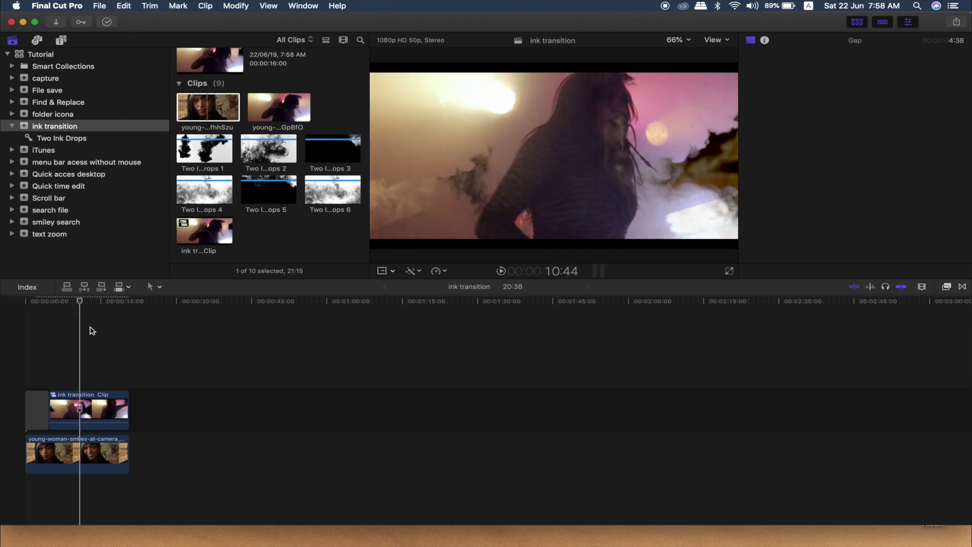
key(super+6)
mouse_move(83, 302)
mouse_down()
mouse_move(47, 303)
mouse_move(40, 314)
mouse_up()
key(space)
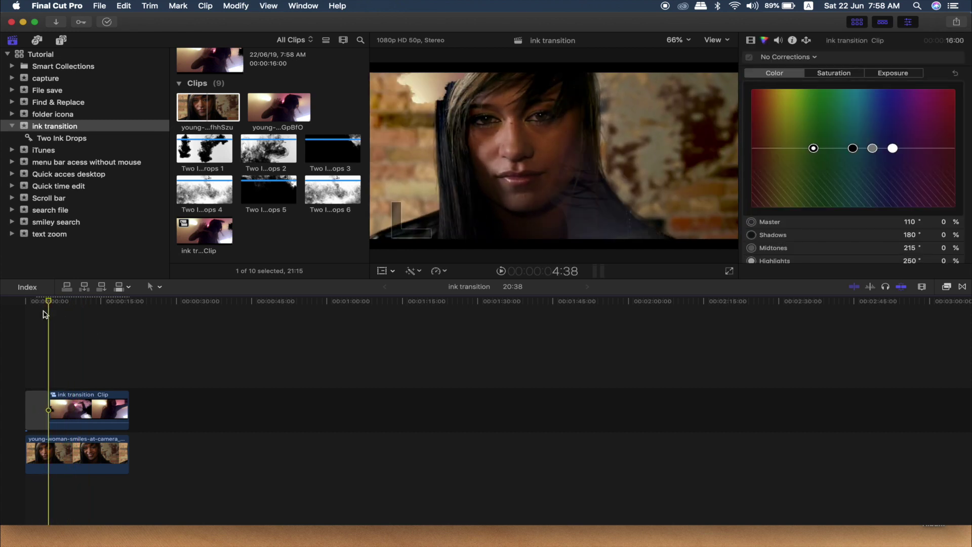
drag(51, 315, 98, 326)
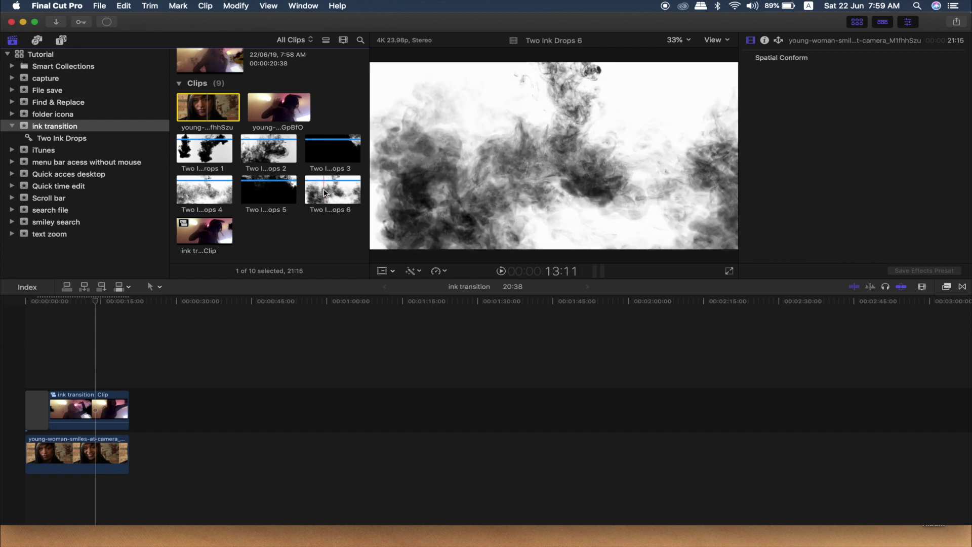
Step: Place the Fabric texture generator after the compound clip and connect Two Ink Drops 1 above it
key(cmd+6)
click(60, 41)
scroll(78, 212, down, 10)
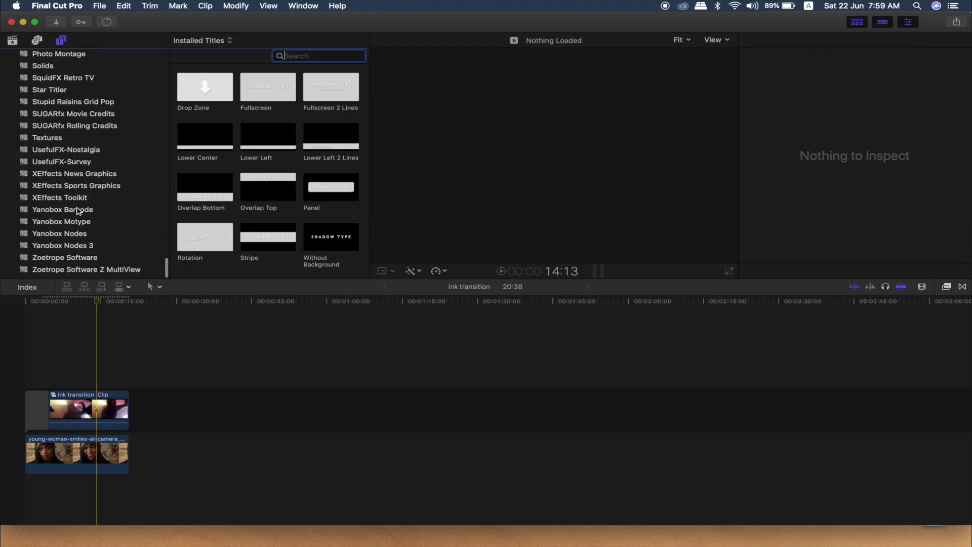
scroll(66, 195, up, 2)
click(54, 174)
click(210, 90)
mouse_move(209, 91)
mouse_down()
mouse_move(206, 370)
mouse_move(152, 408)
mouse_up()
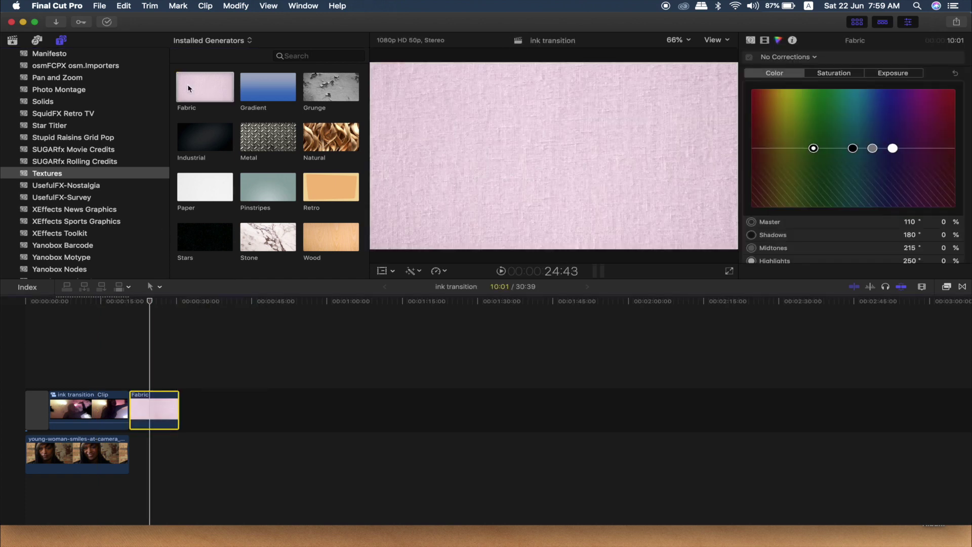
click(15, 41)
mouse_move(204, 149)
mouse_down()
mouse_move(169, 348)
mouse_move(131, 372)
mouse_move(138, 368)
mouse_up()
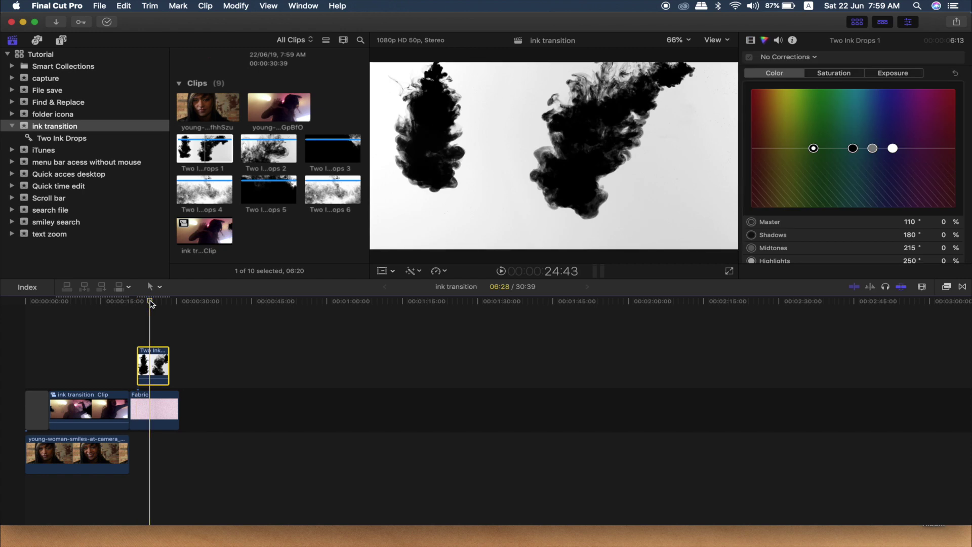
Step: Duplicate the Two Ink Drops 1 clip above itself and give the top copy the Silhouette Luma blend
drag(157, 369, 150, 340)
click(147, 325)
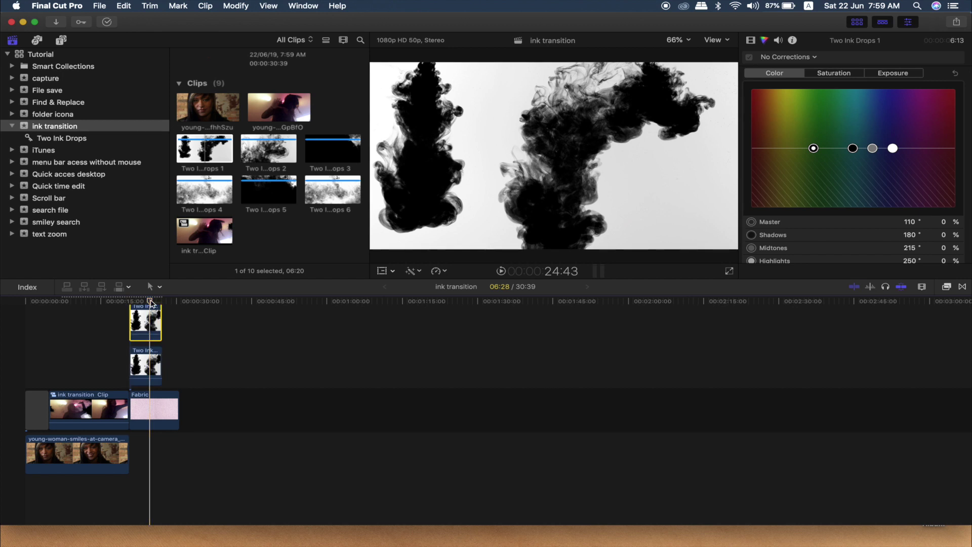
drag(150, 305, 149, 304)
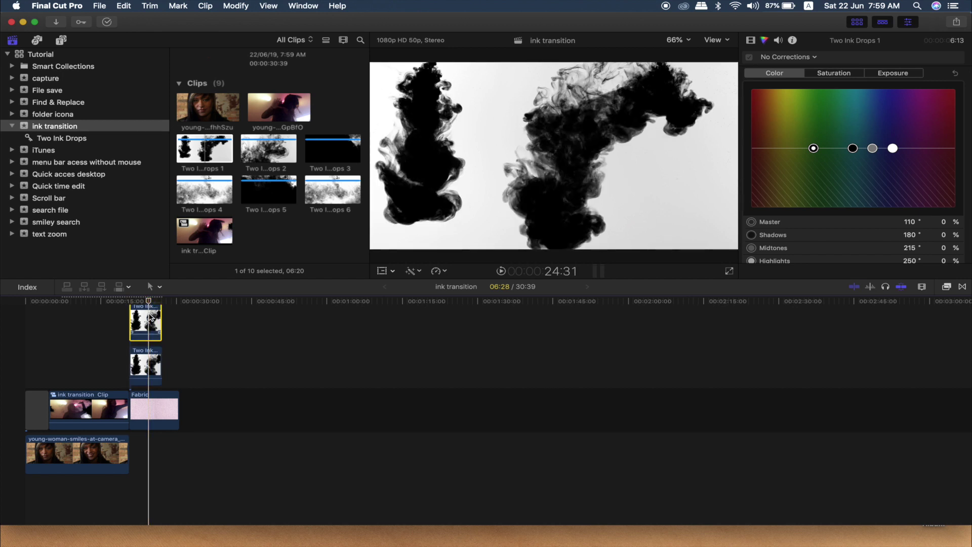
scroll(150, 317, up, 1)
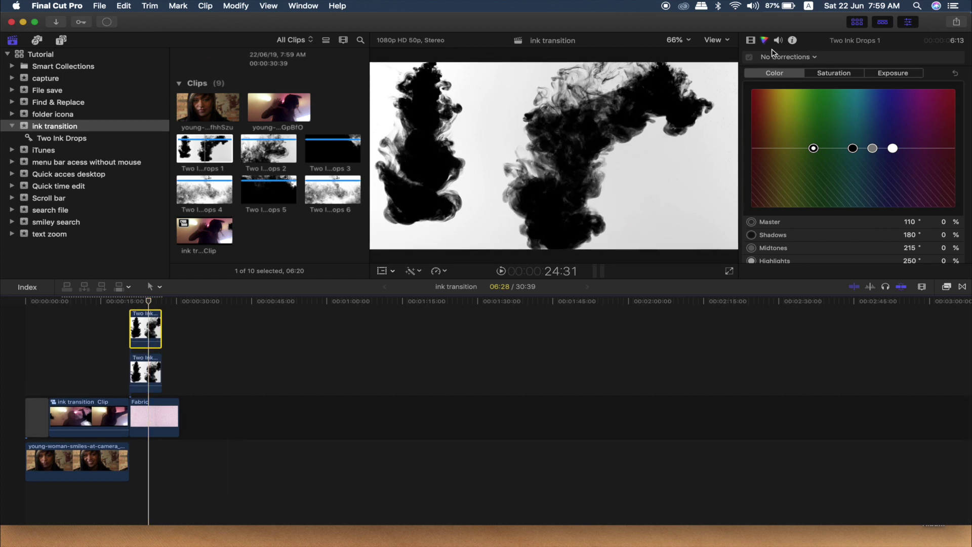
click(751, 41)
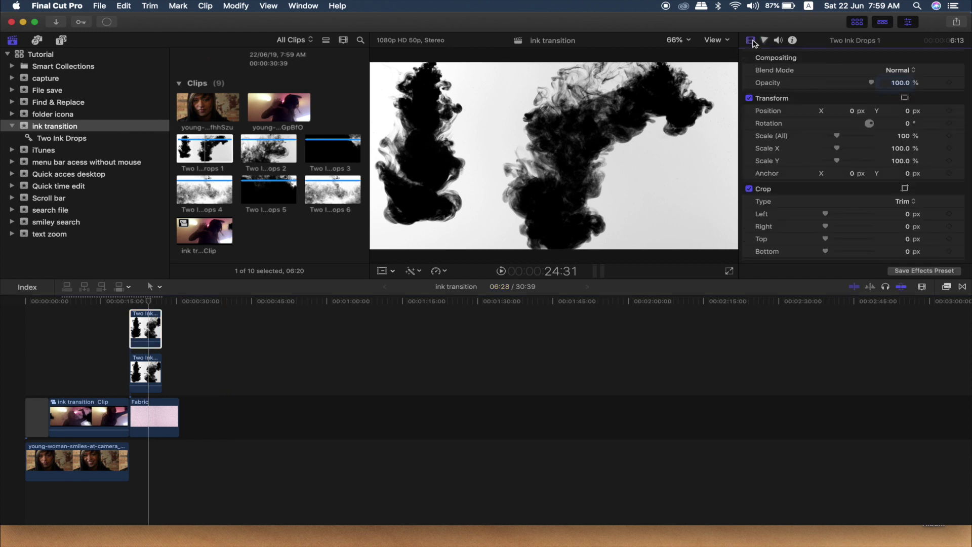
click(913, 72)
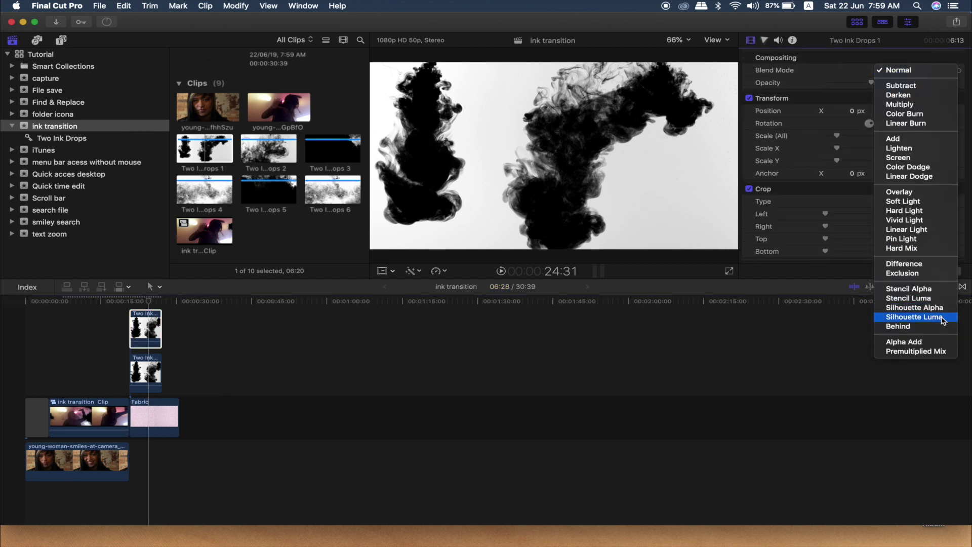
click(942, 318)
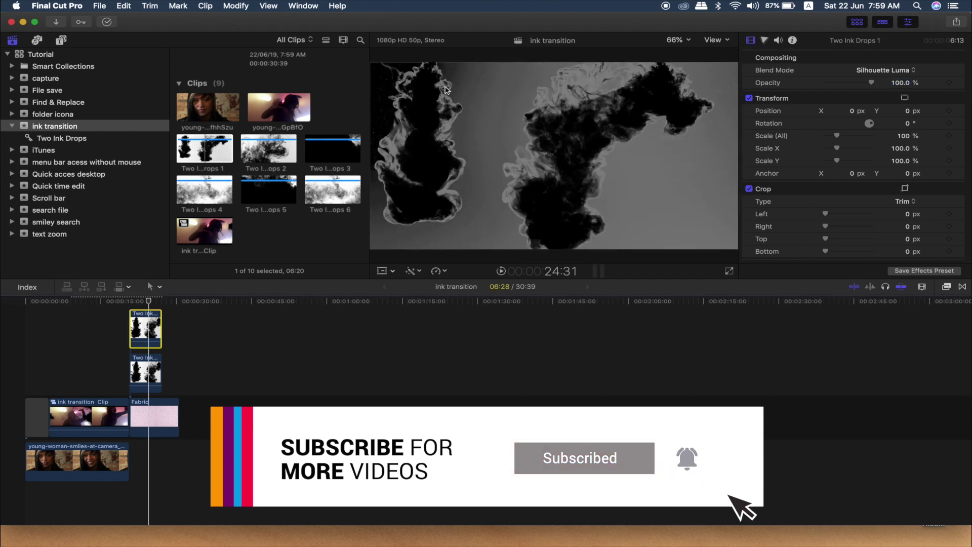
super+click(152, 369)
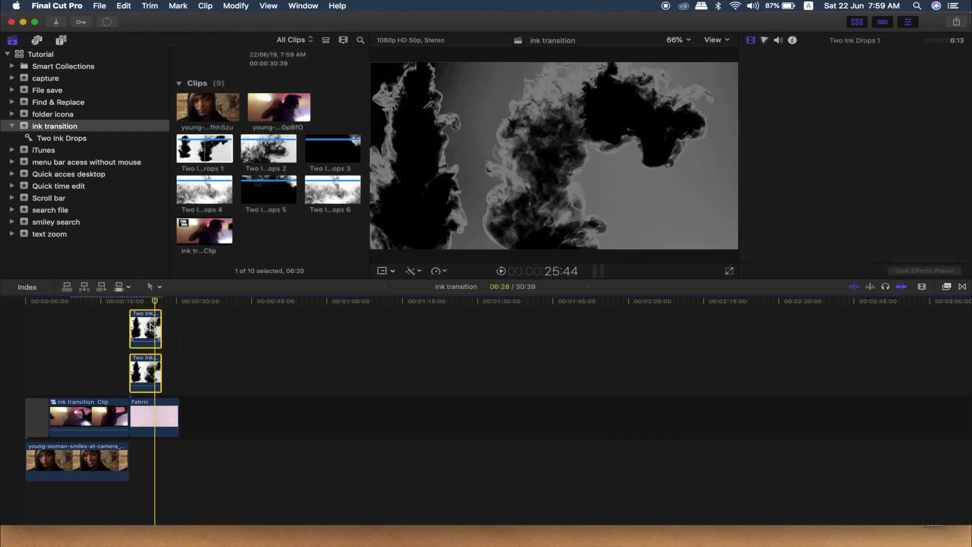
Step: Turn the two stacked ink clips into compound clip 'ink transition Clip 1' and reselect it
right_click(151, 327)
click(192, 328)
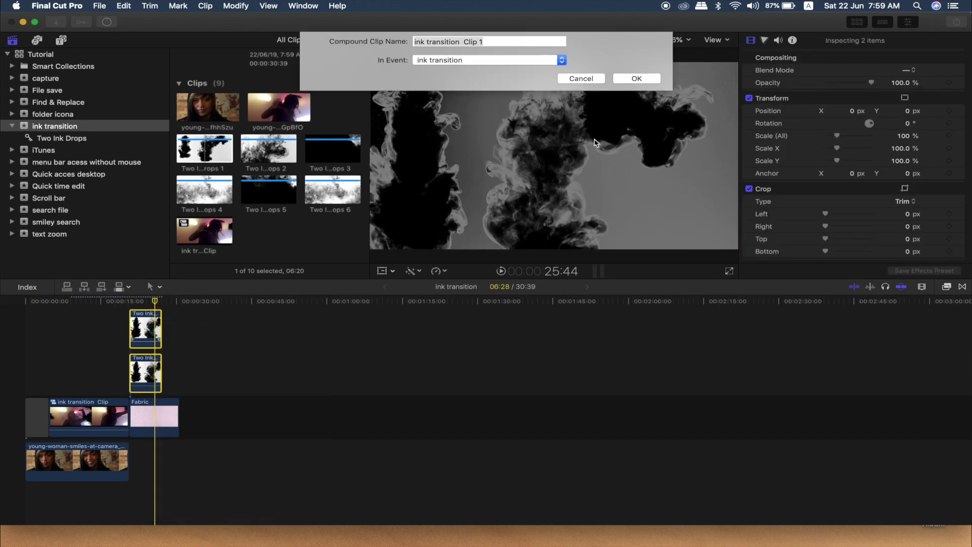
click(648, 84)
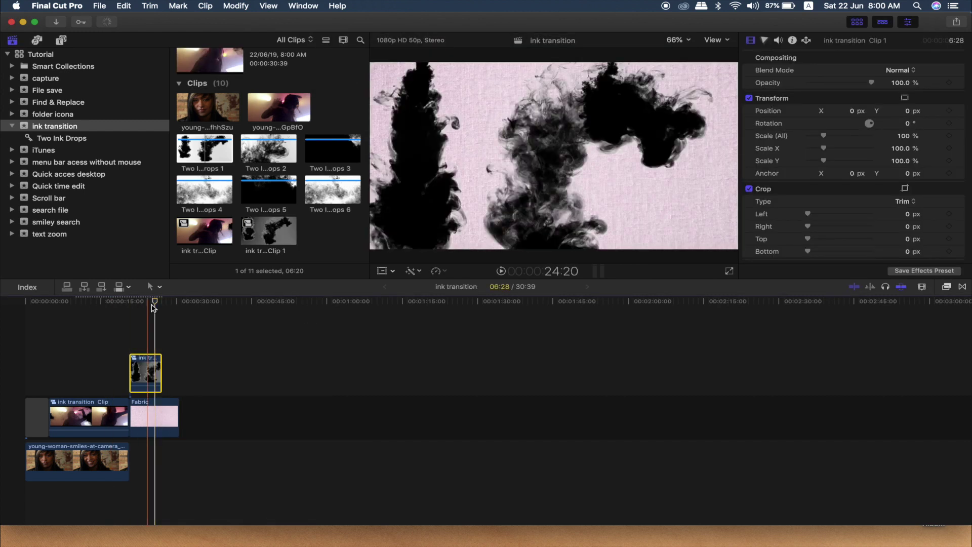
click(156, 430)
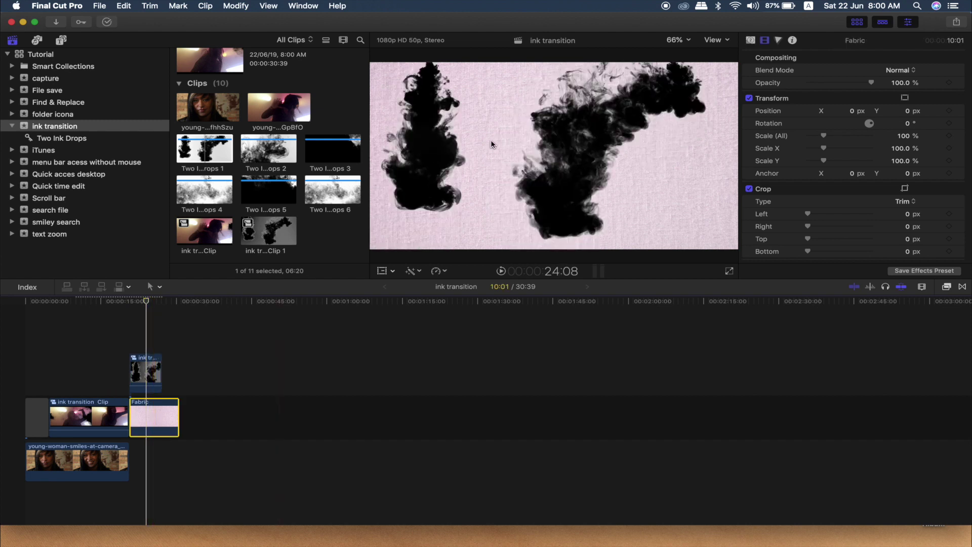
click(150, 371)
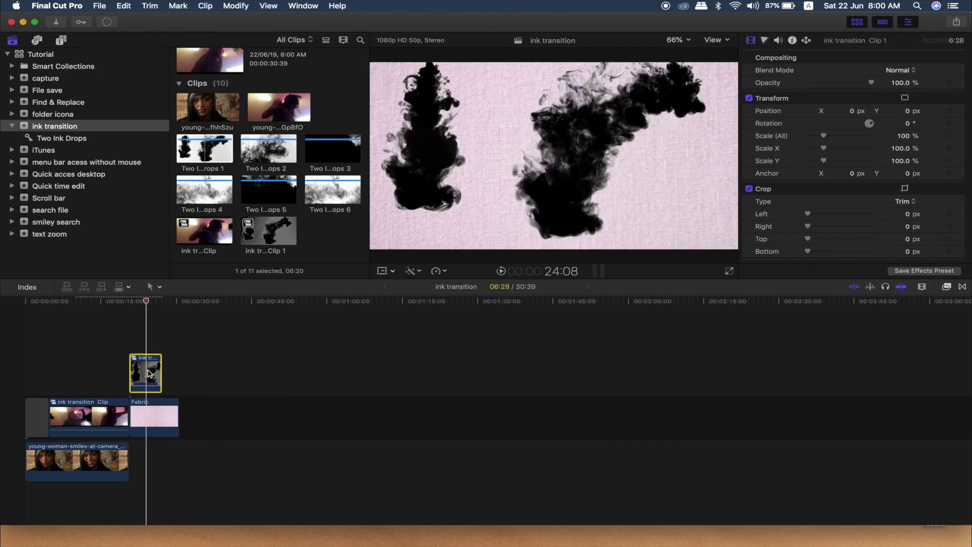
Step: Apply the Colorize effect from the Color category to the ink compound clip
click(946, 288)
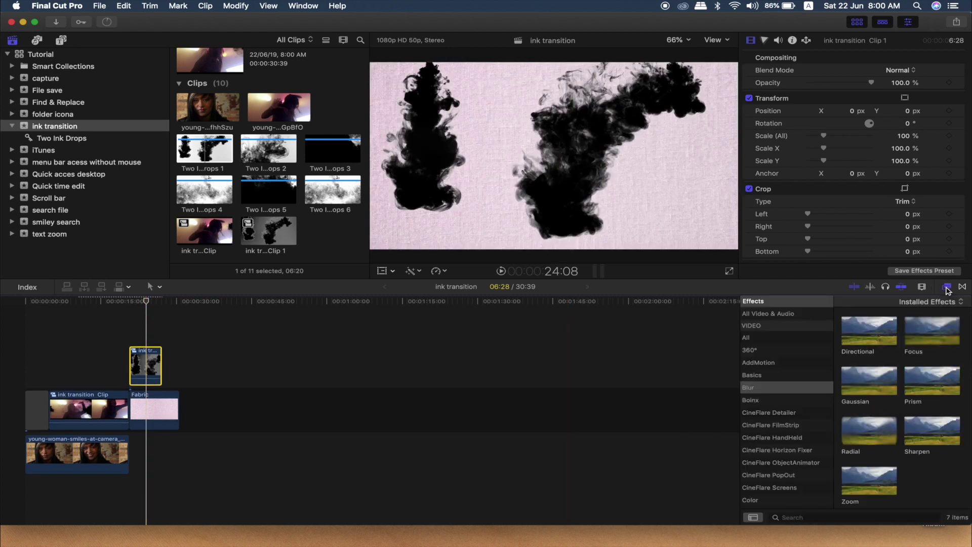
scroll(780, 430, down, 2)
click(756, 482)
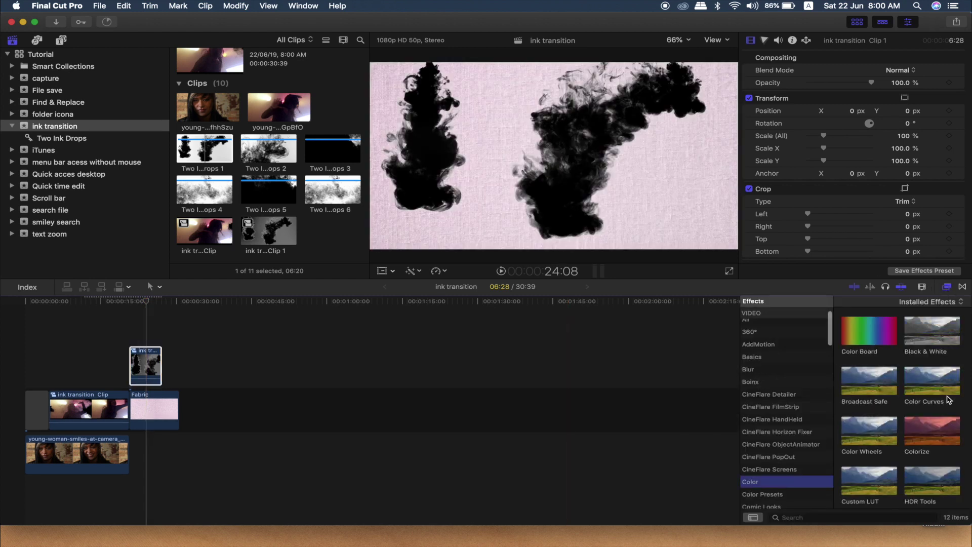
mouse_move(943, 434)
mouse_down()
mouse_move(456, 395)
mouse_move(86, 380)
mouse_move(141, 358)
mouse_move(153, 366)
mouse_up()
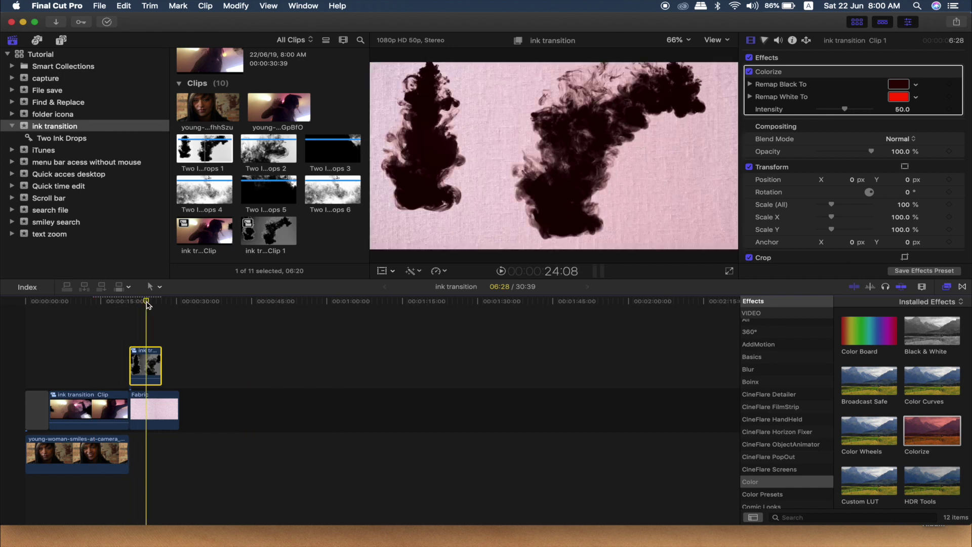
Step: Set Colorize's Remap White To and Remap Black To both to blue, then play the transition
click(915, 97)
click(889, 160)
mouse_move(890, 160)
mouse_down()
mouse_move(862, 161)
mouse_move(894, 172)
mouse_up()
click(899, 84)
drag(905, 135, 872, 154)
click(130, 303)
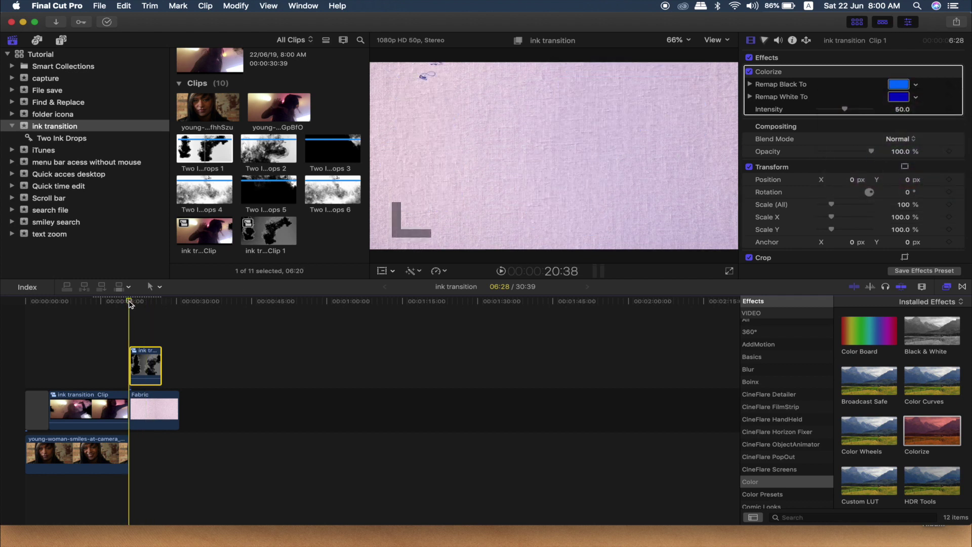
key(space)
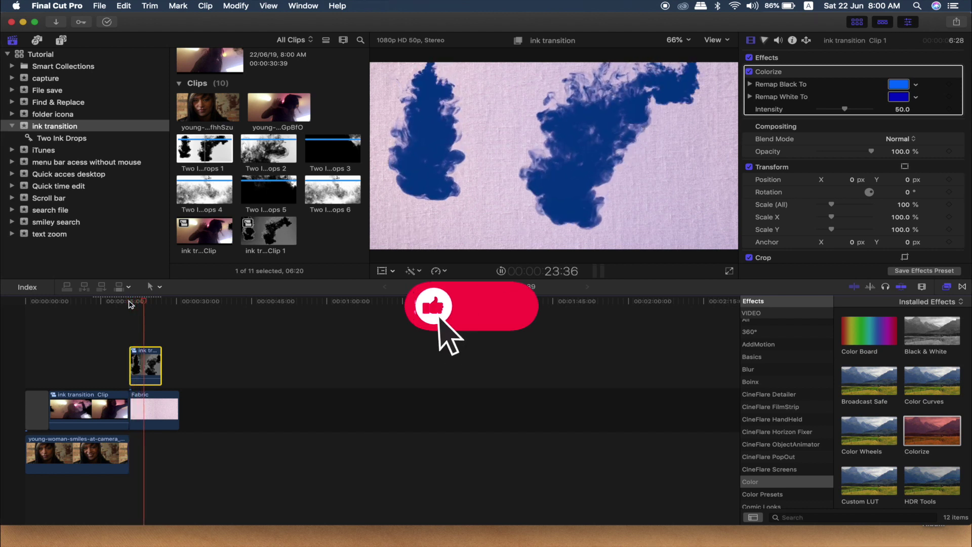
key(space)
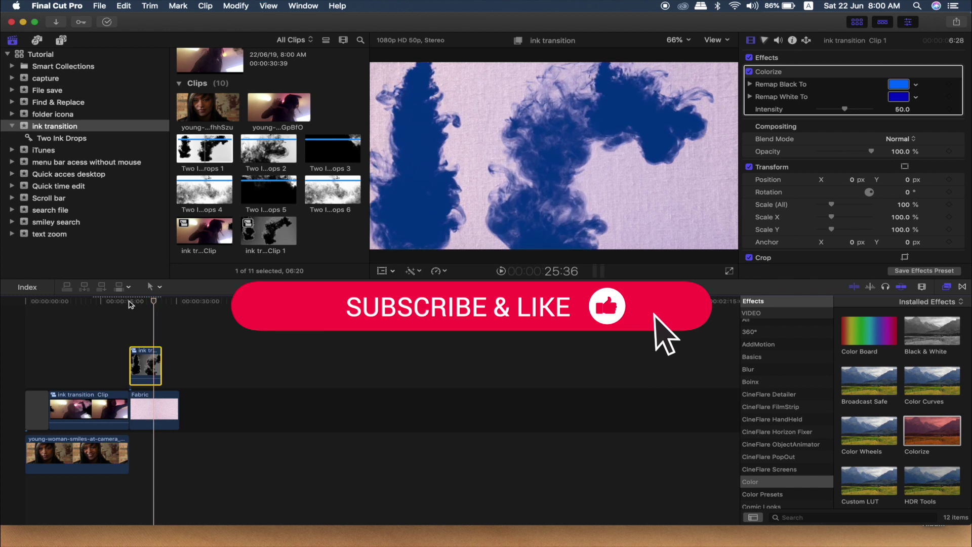